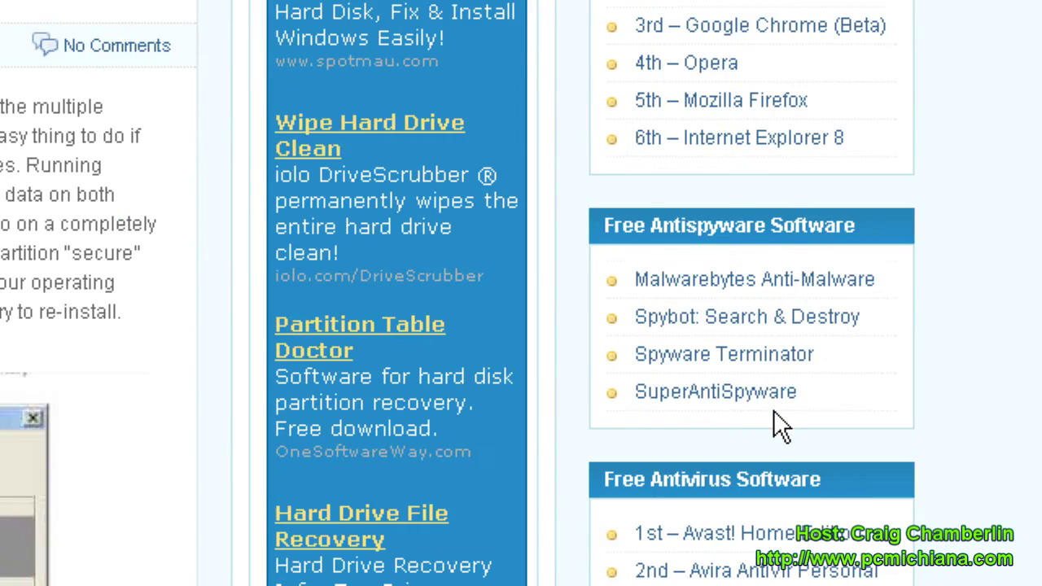
Step: Find the Boot-US Boot Manager link under Free Hard Disk Utilities and open its download page
scroll(773, 409, "down", 3)
scroll(777, 417, "down", 9)
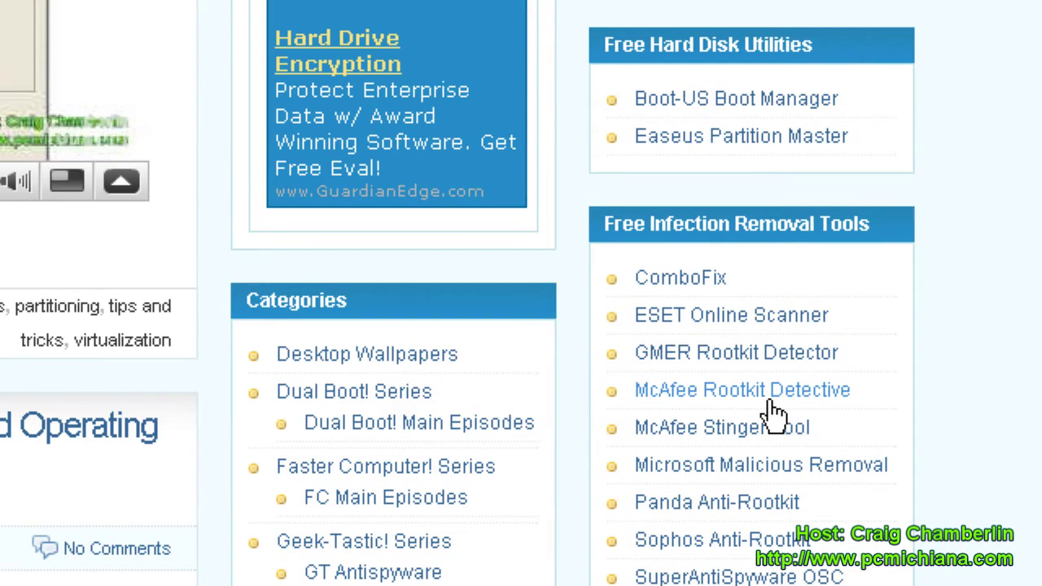
scroll(774, 413, "up", 3)
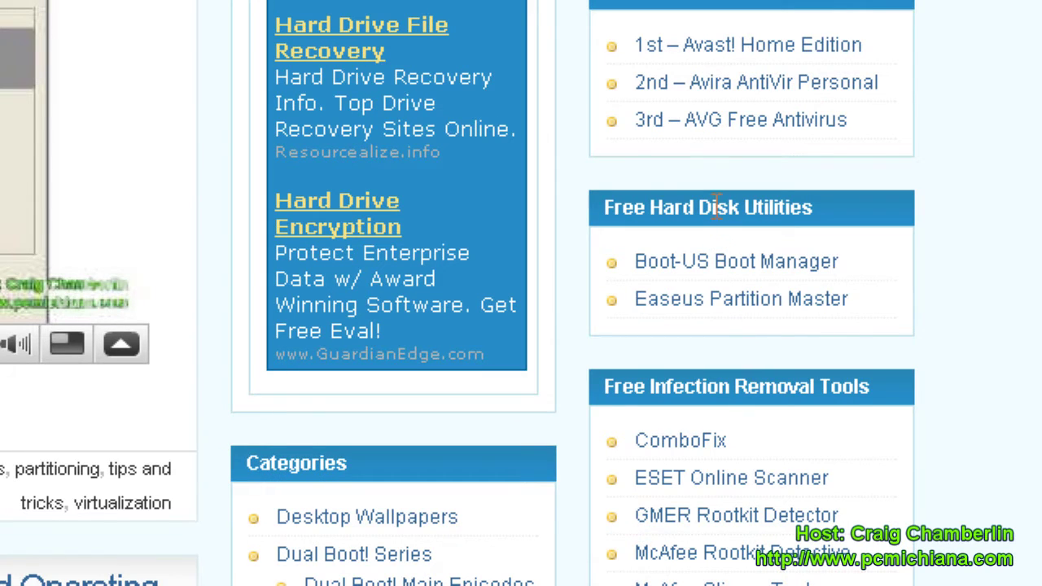
left_click(714, 265)
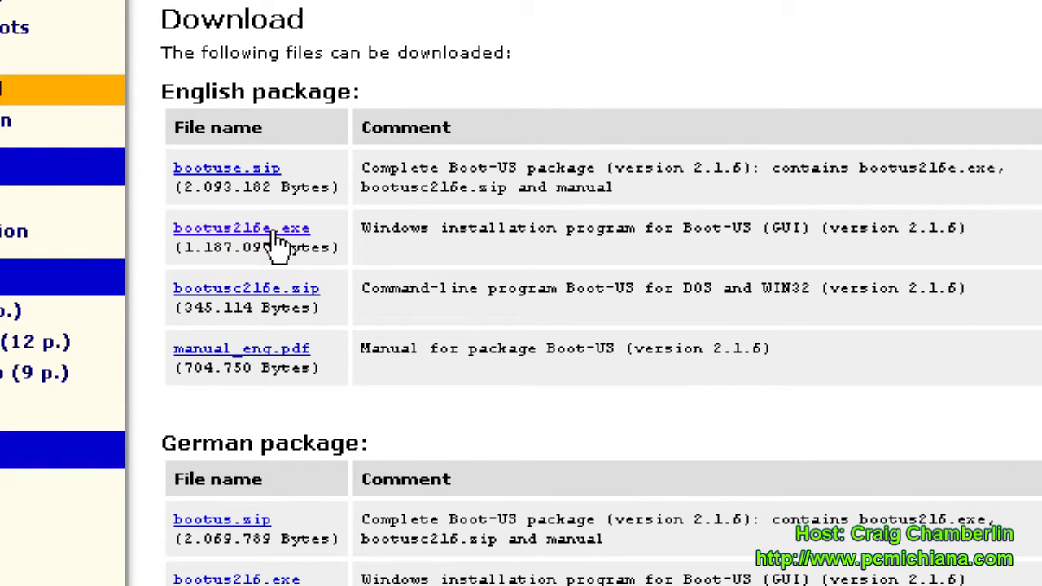
Step: Download and save bootus216e.exe, then run it despite the security warning
left_click(274, 232)
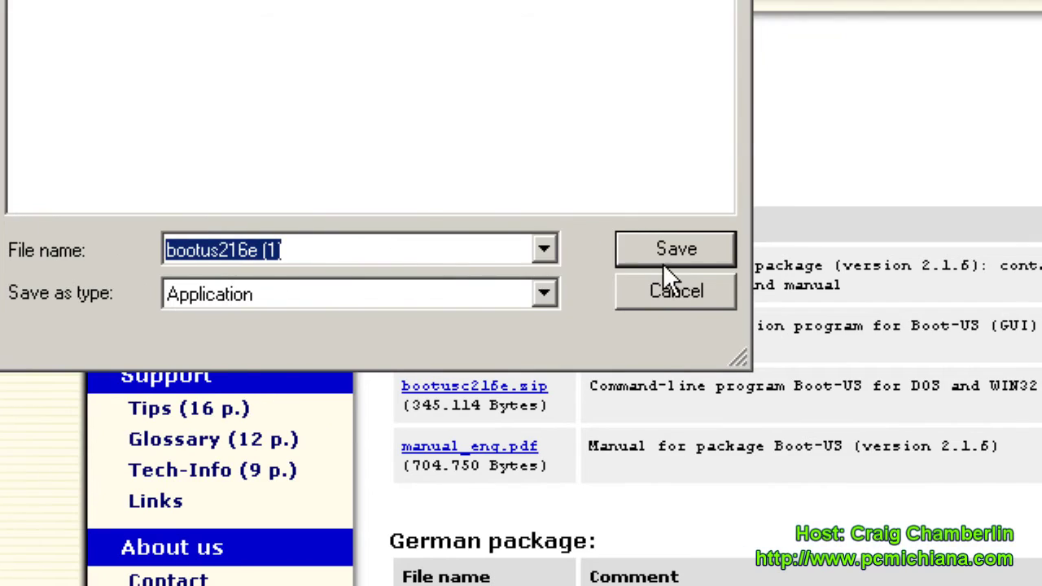
left_click(696, 250)
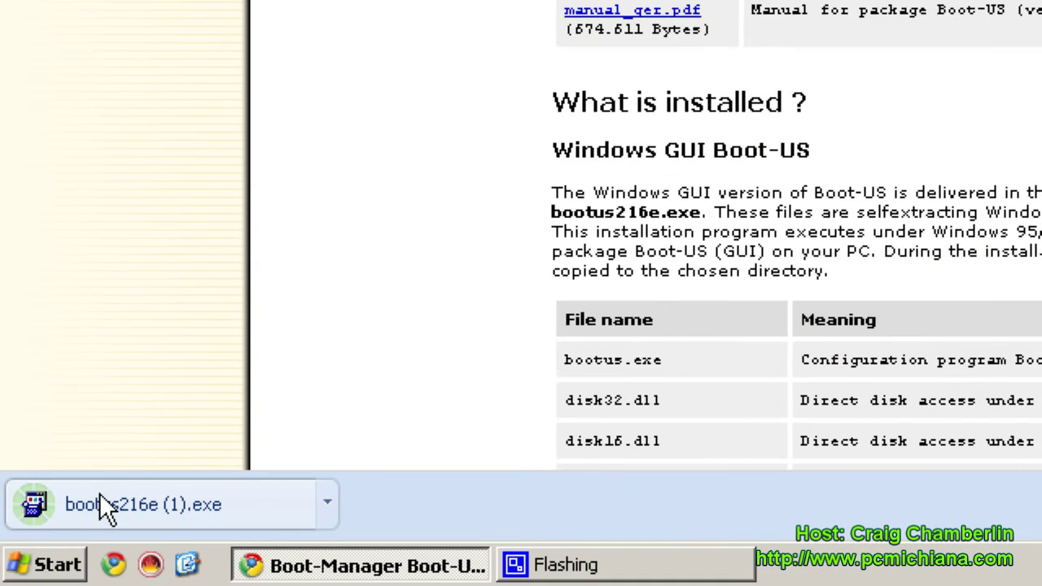
left_click(99, 510)
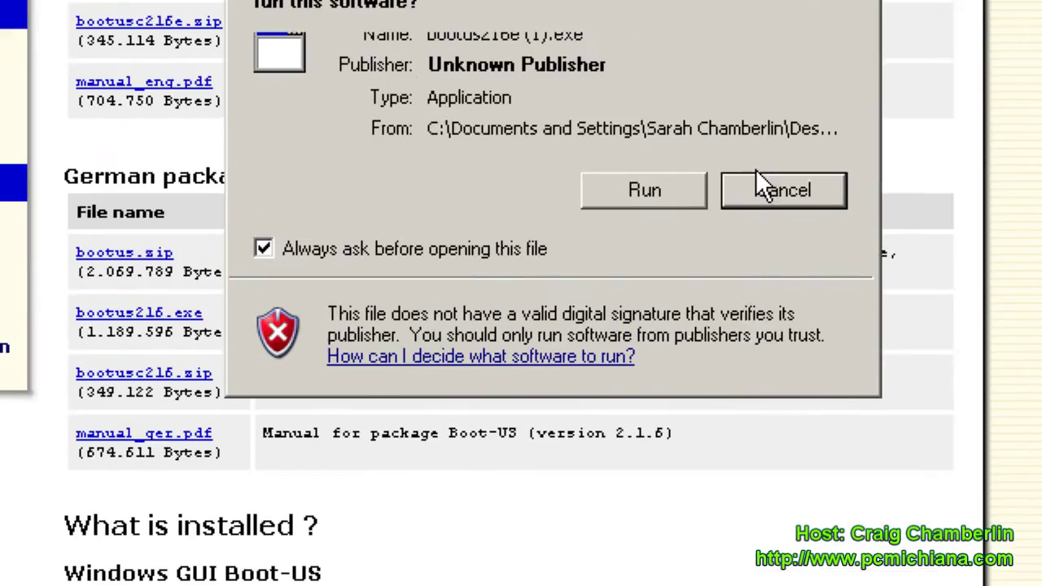
left_click(655, 187)
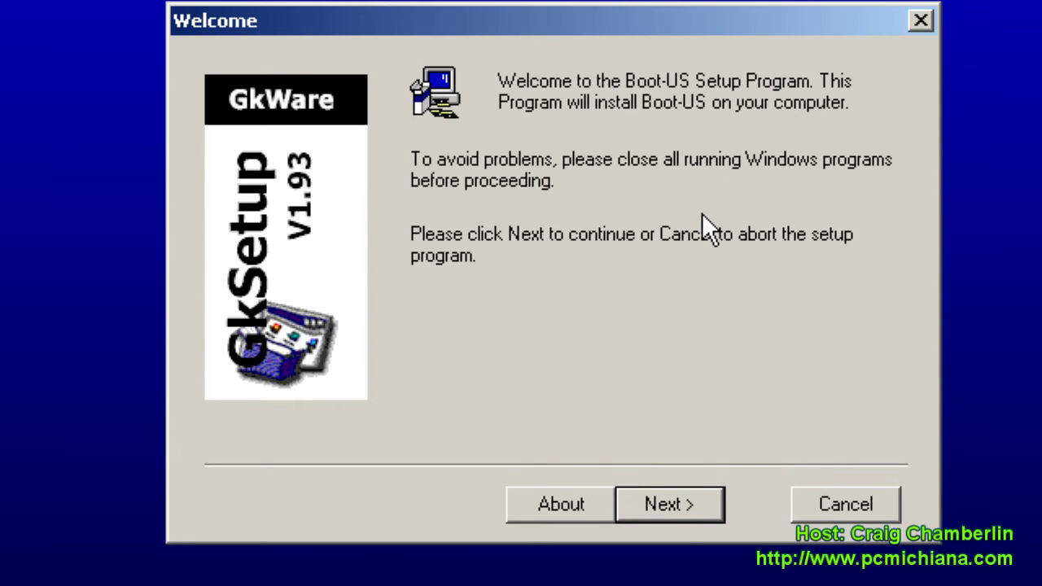
Step: Accept the license, keep the default destination and Boot-US program folder, and copy the files
left_click(661, 507)
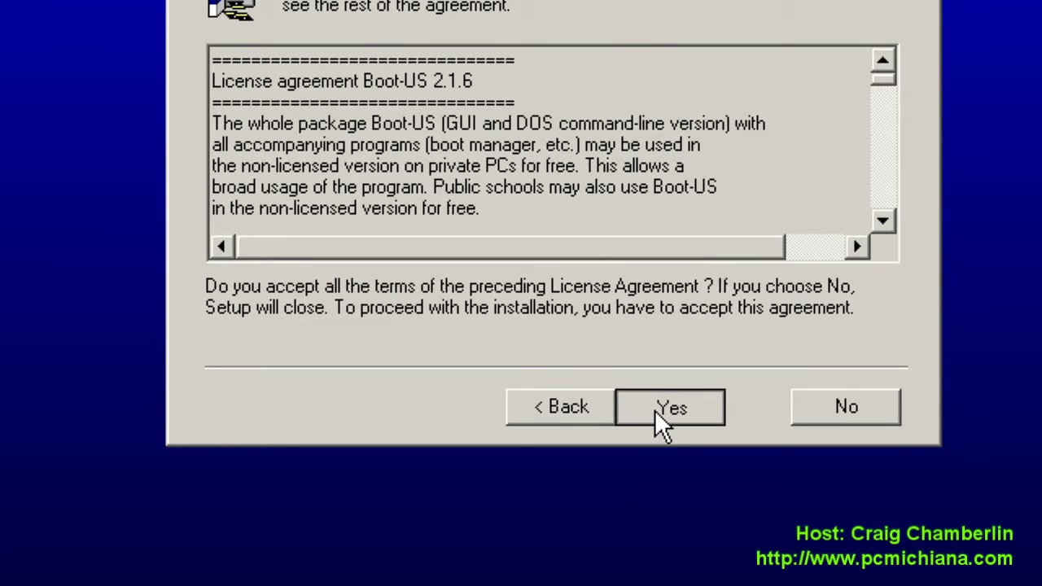
left_click(655, 411)
left_click(656, 411)
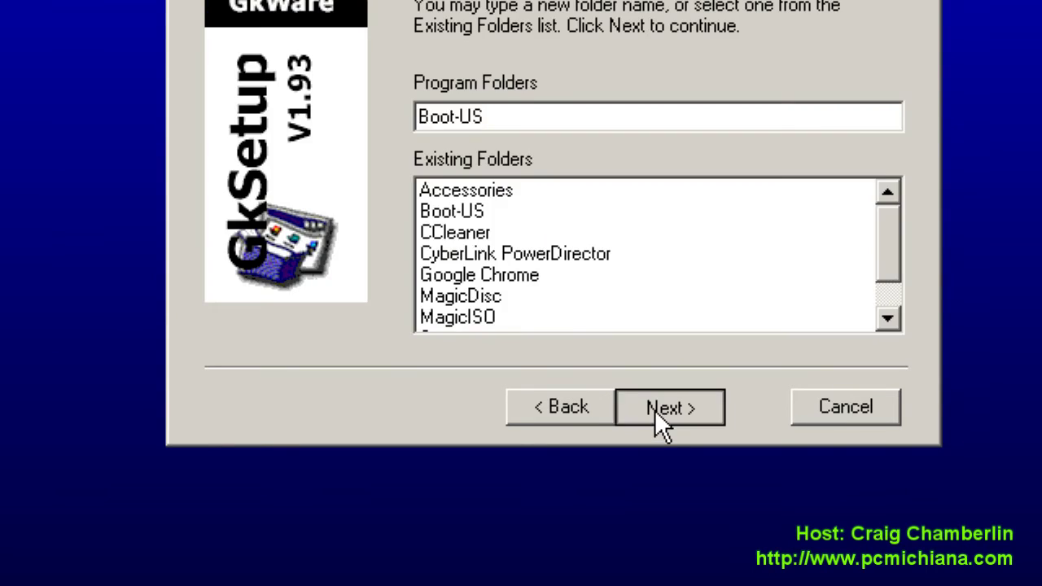
left_click(656, 411)
left_click(655, 412)
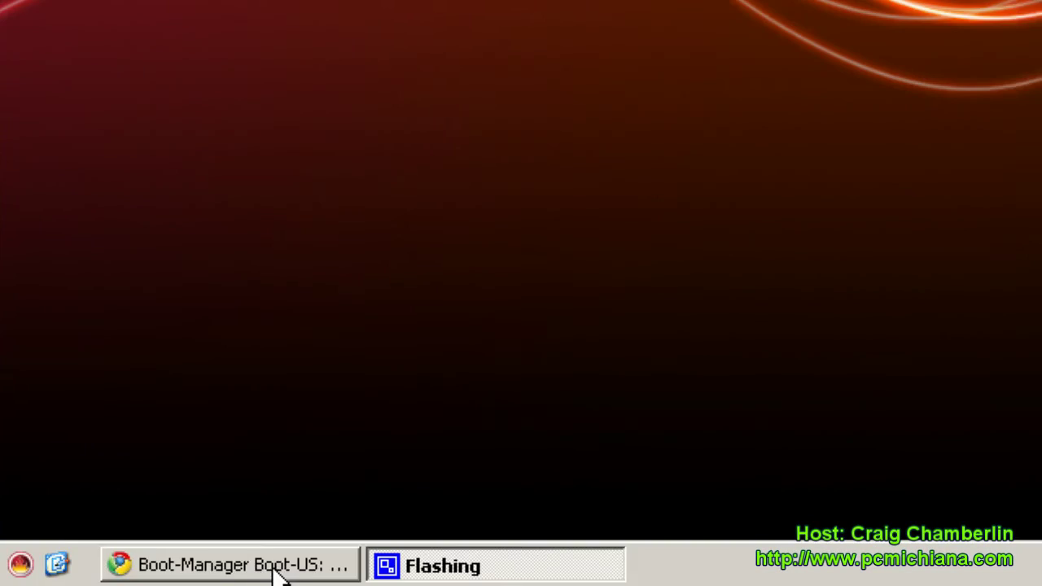
Step: Launch Boot-US from Start > All Programs > Boot-US
left_click(7, 555)
mouse_move(89, 483)
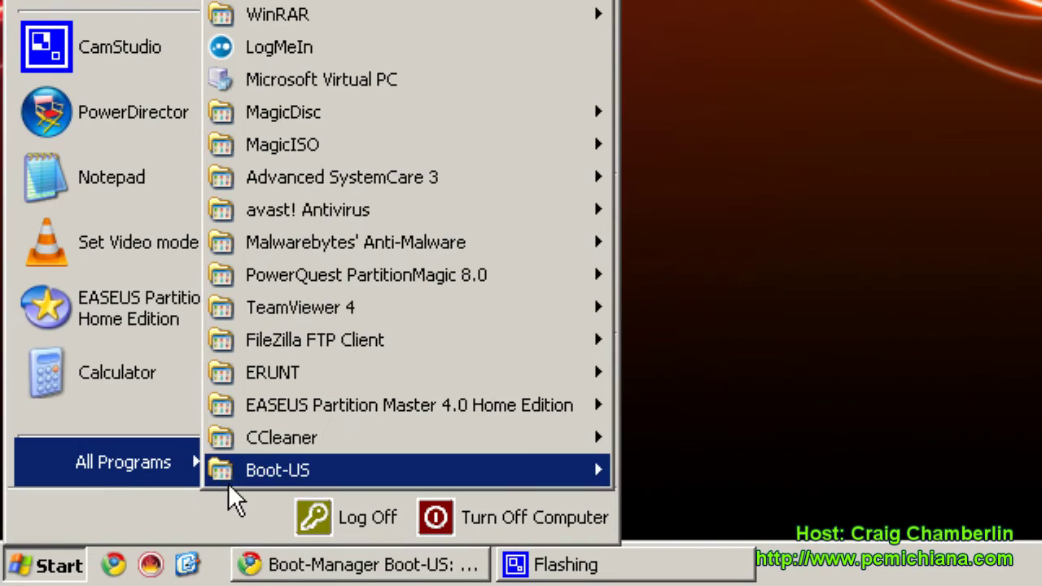
mouse_move(245, 477)
left_click(744, 308)
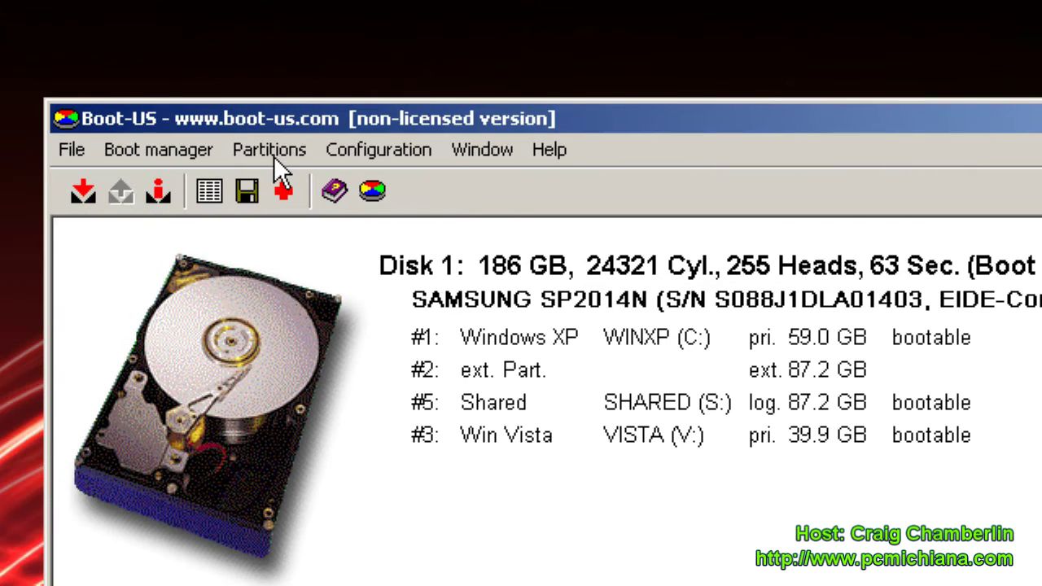
Step: In the partition details, rename the shared partition to 'Shared'
left_click(273, 153)
left_click(275, 183)
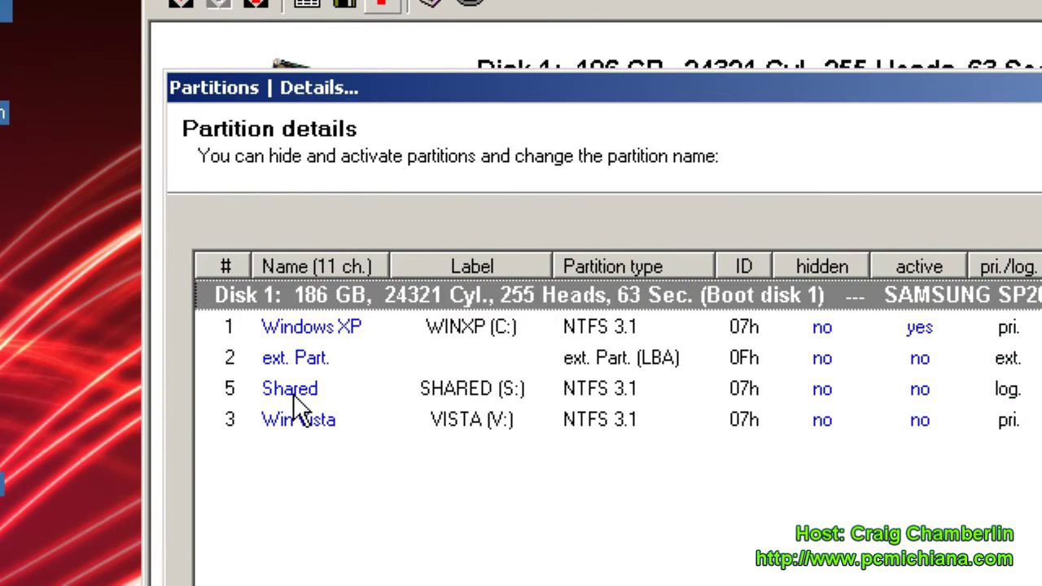
left_click(470, 393)
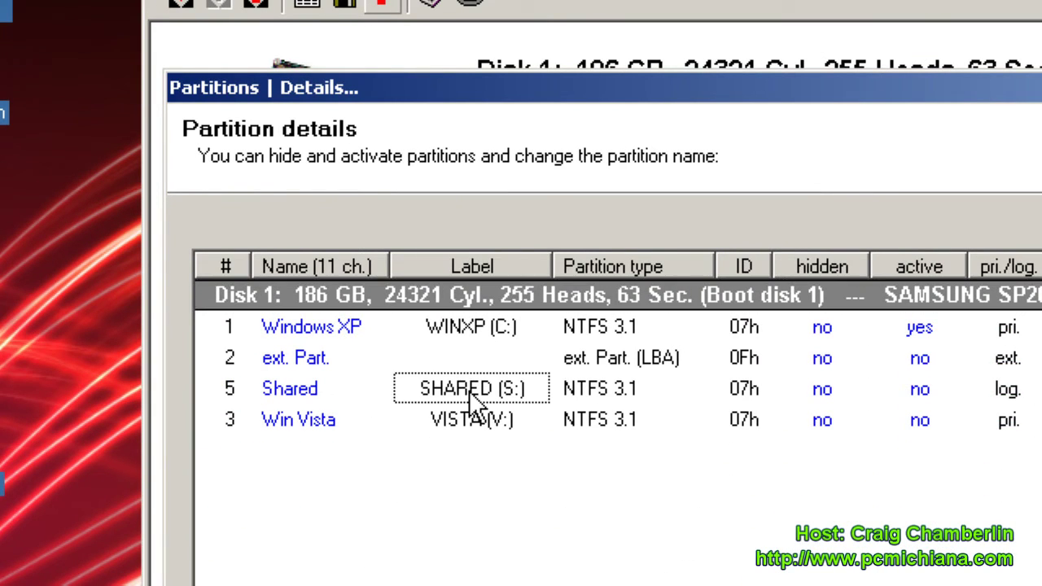
right_click(311, 391)
left_click(337, 405)
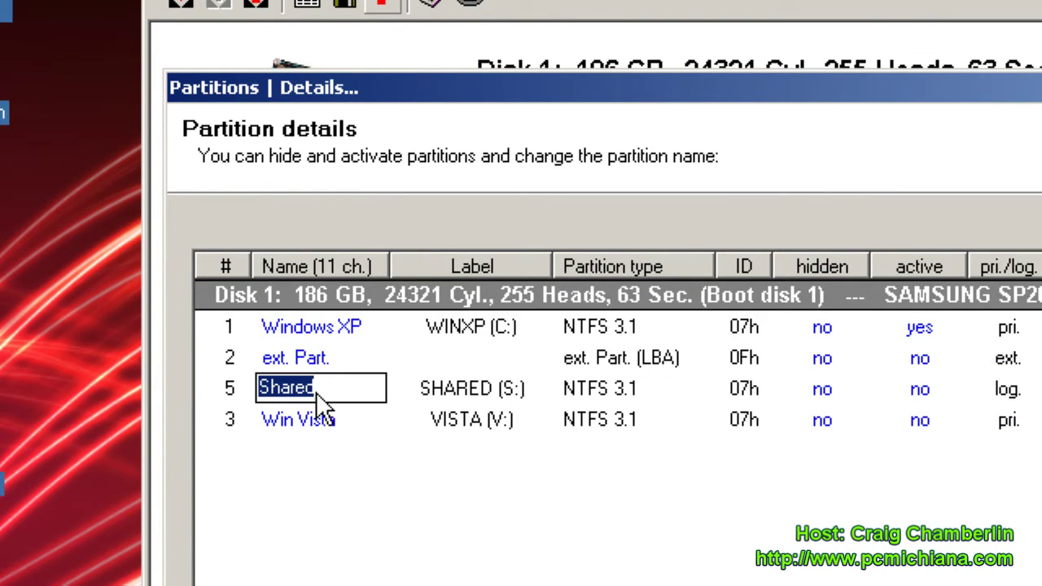
type("Shared")
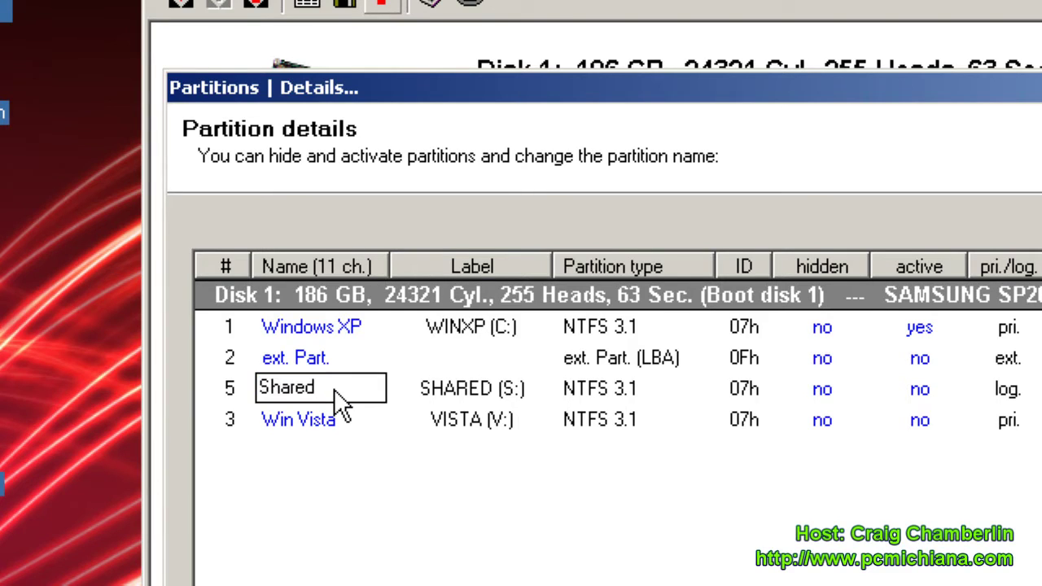
key("Return")
Step: Rename the Vista partition to 'Win Vista'
left_click(435, 418)
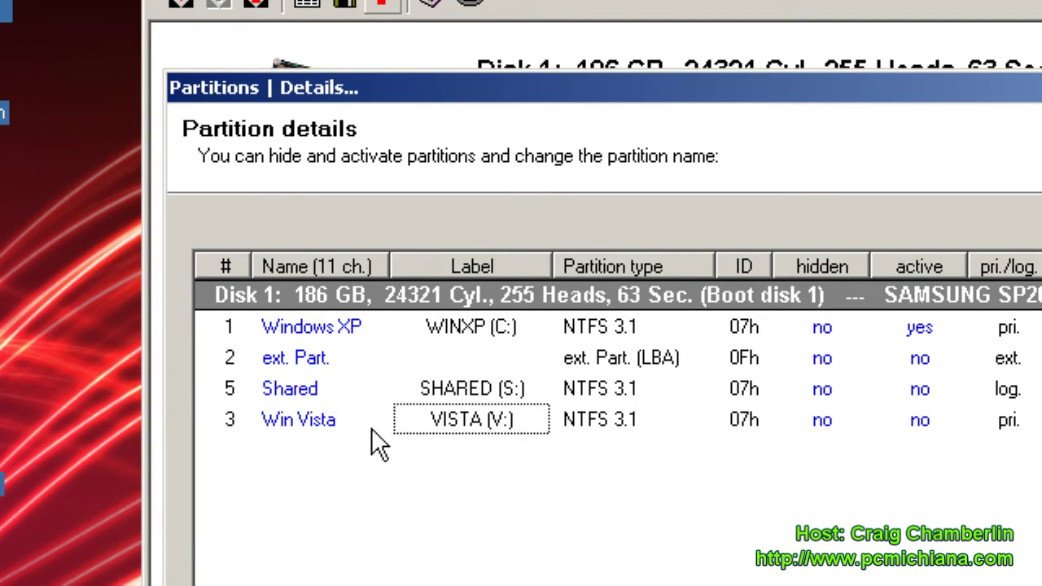
left_click(313, 421)
right_click(319, 417)
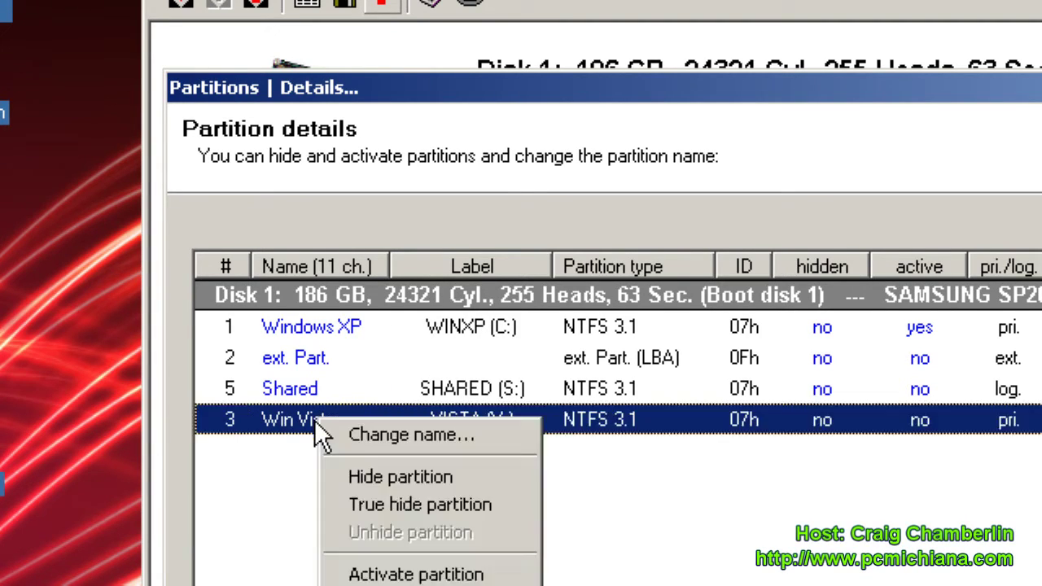
left_click(337, 430)
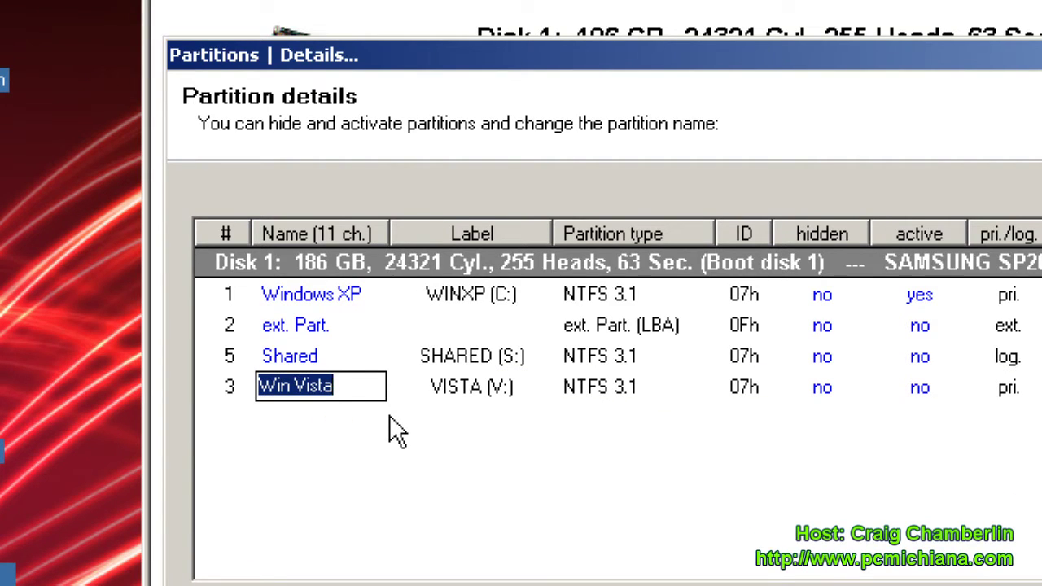
type("Win Vista")
key("Return")
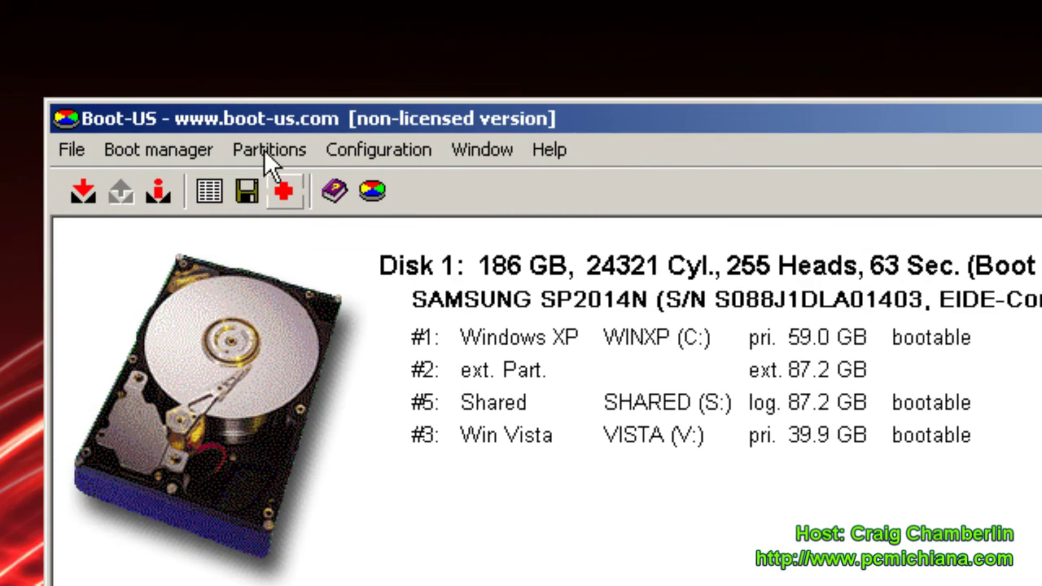
Step: Start the boot manager install with Windows XP, Win Vista and Diskette A: as entries, Shared excluded
left_click(272, 149)
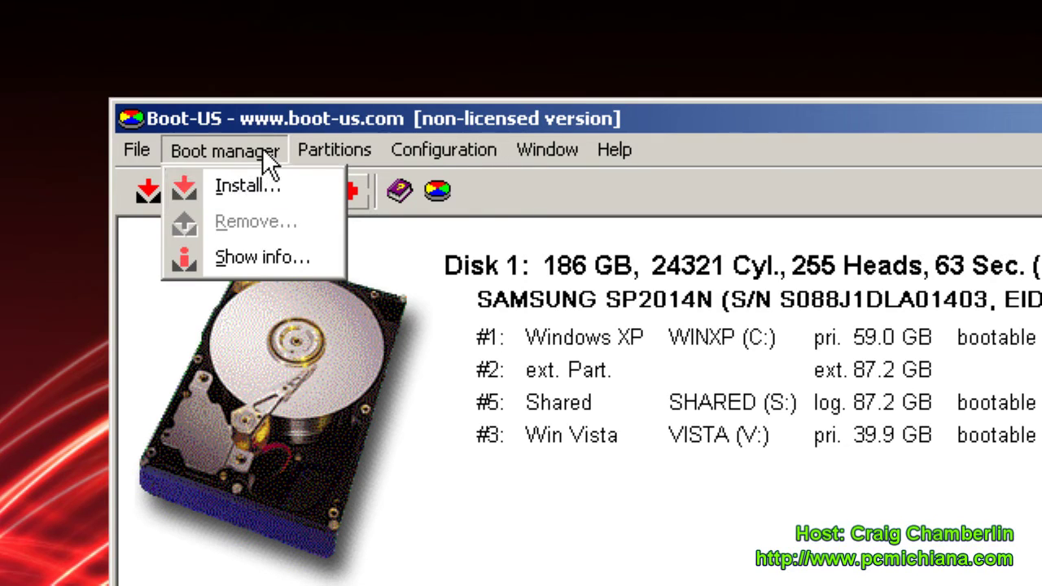
left_click(265, 184)
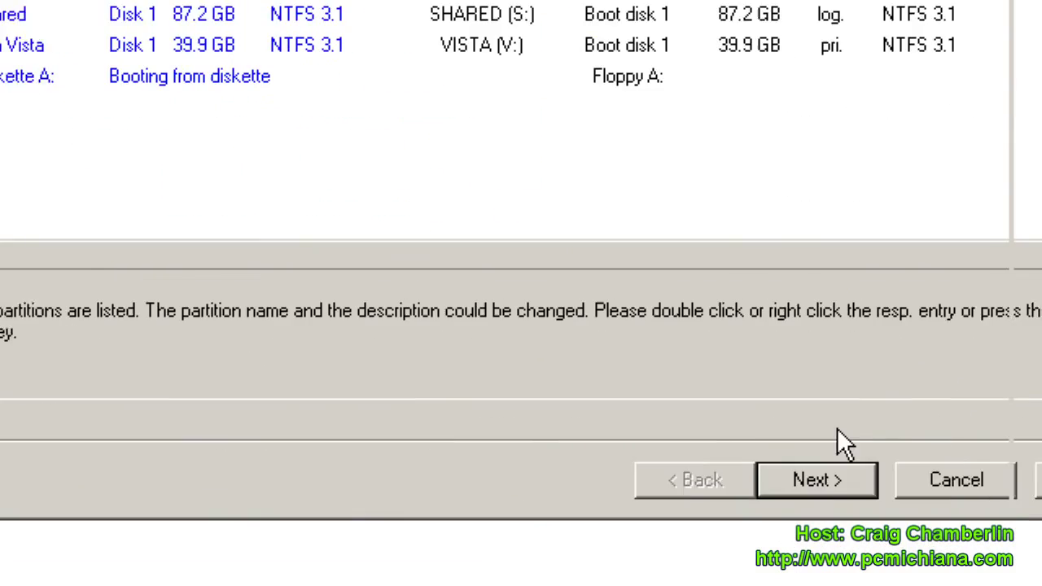
left_click(816, 486)
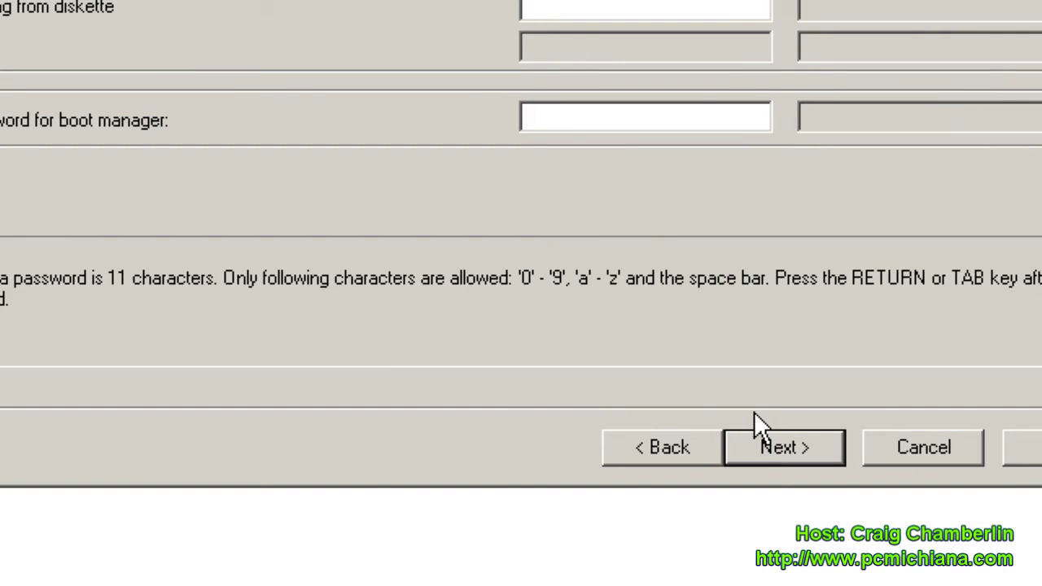
Step: Leave password protection empty and raise the startup delay to 5 seconds
left_click(766, 439)
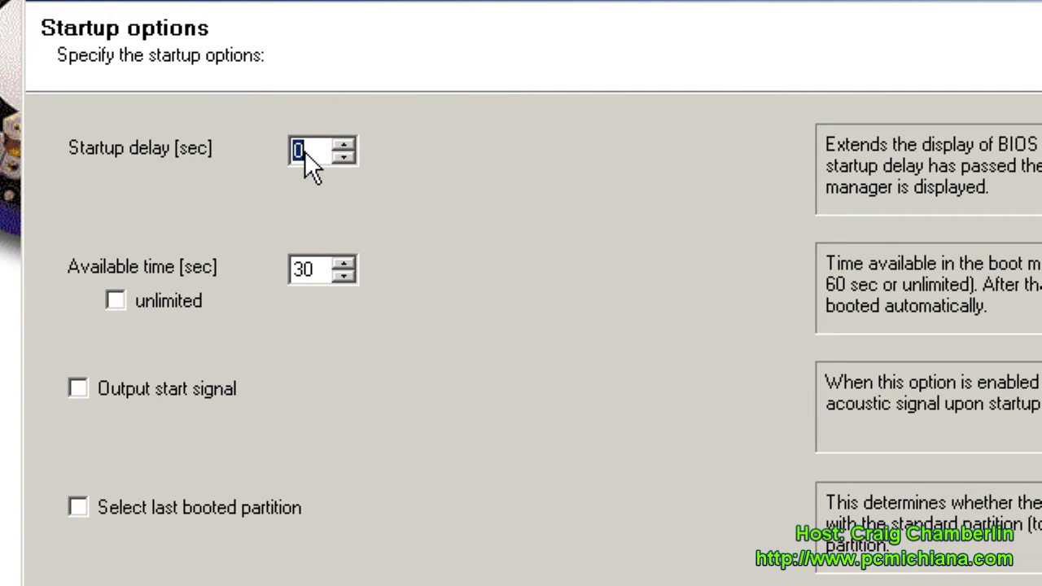
left_click(337, 144)
left_click(337, 144)
left_click(337, 144)
left_click(337, 144)
left_click(337, 144)
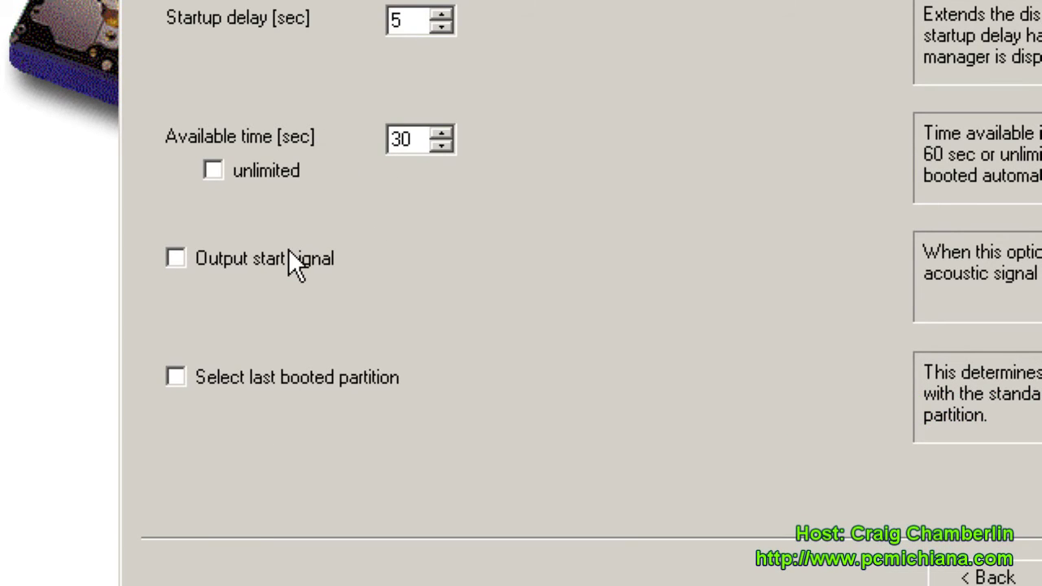
Step: Keep the start signal off and enable selecting the last booted partition
left_click(285, 255)
left_click(285, 259)
left_click(276, 383)
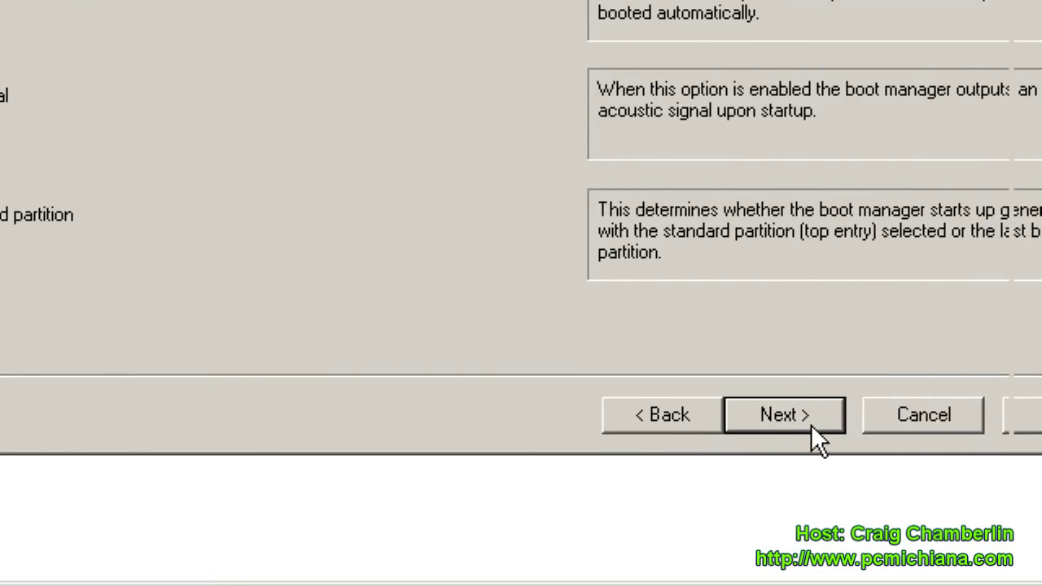
left_click(797, 417)
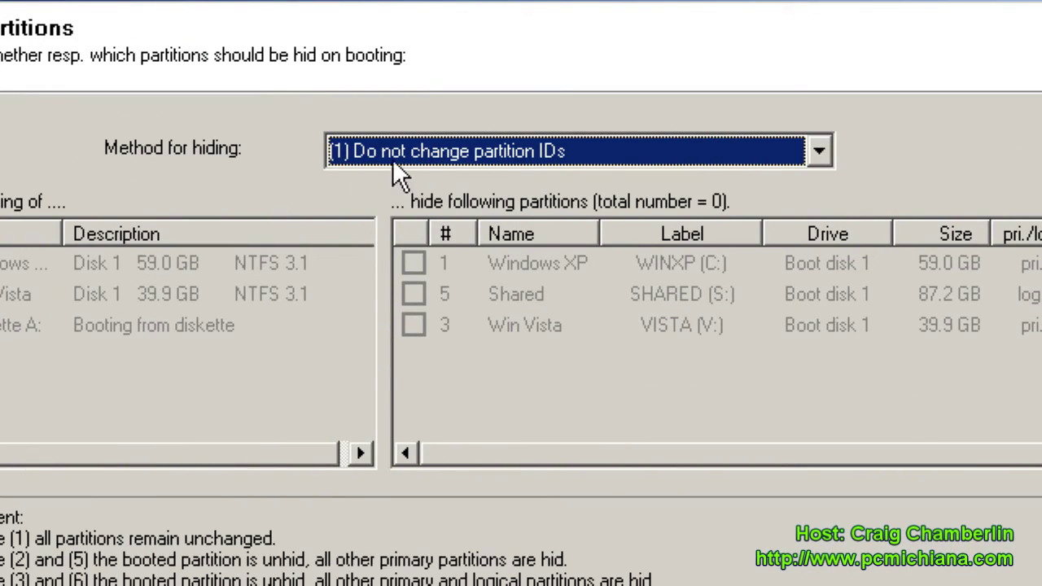
Step: Set the hiding method to '(2) Hide primary partitions automatically' and continue
left_click(403, 154)
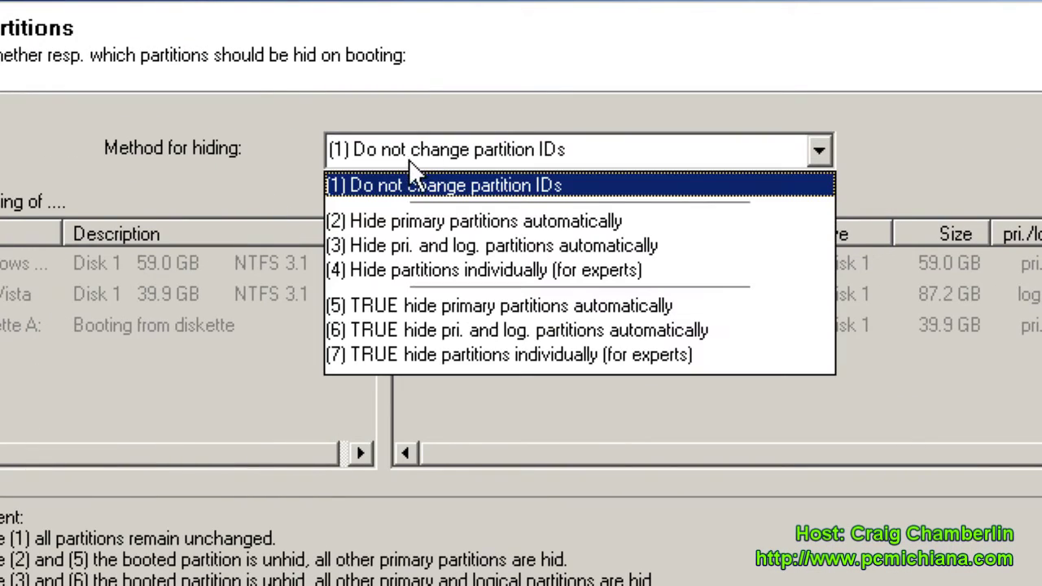
left_click(405, 220)
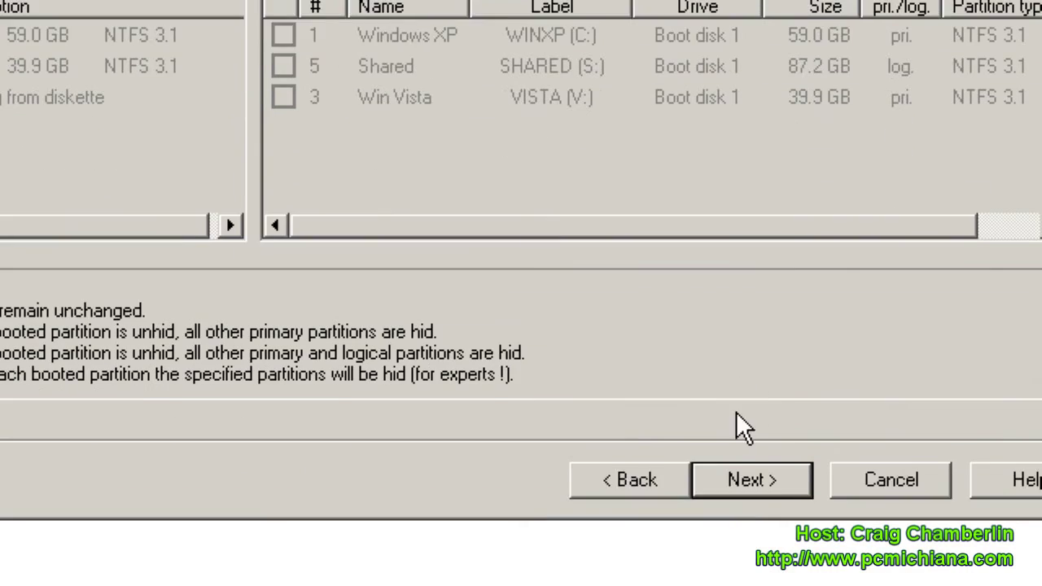
left_click(723, 420)
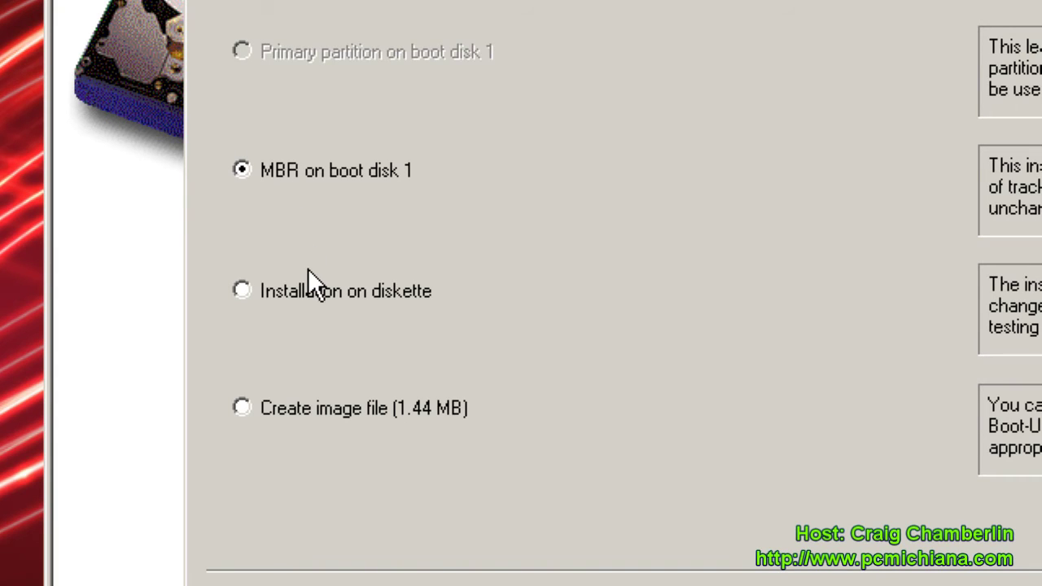
Step: Choose installation on diskette rather than a 1.44 MB image file, and review the summary
left_click(317, 288)
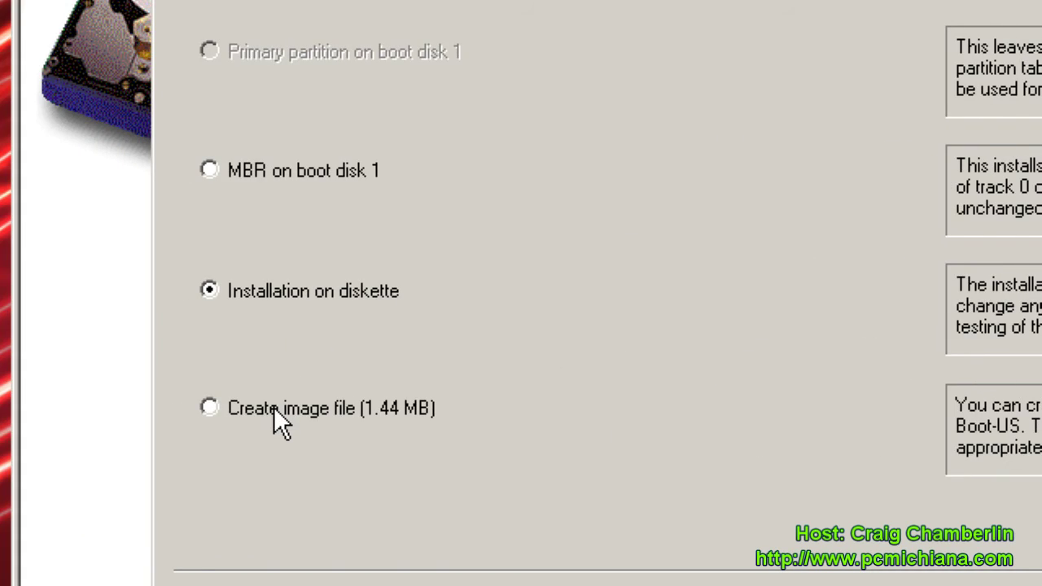
left_click(276, 421)
left_click(313, 291)
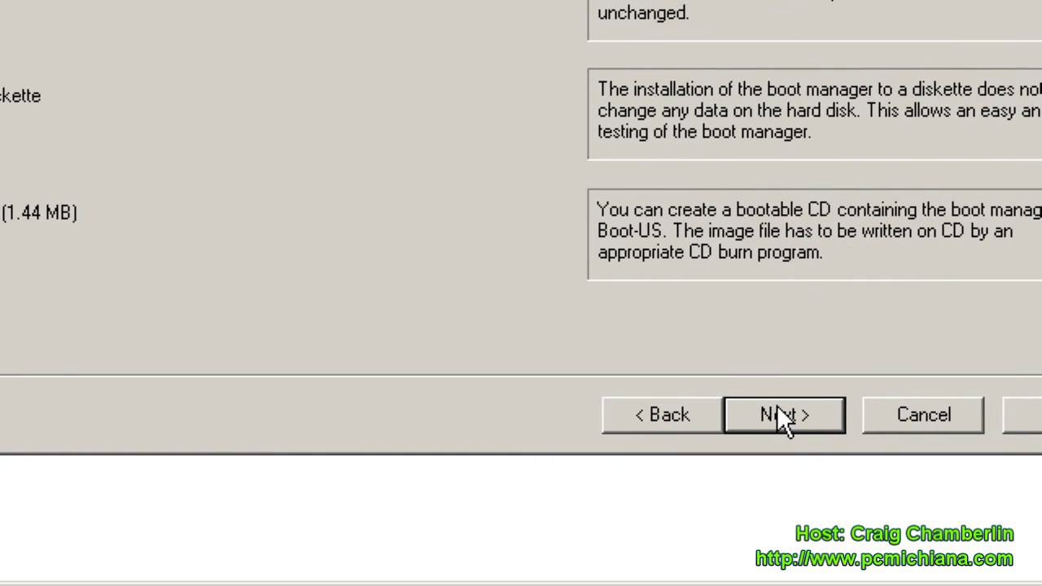
left_click(779, 413)
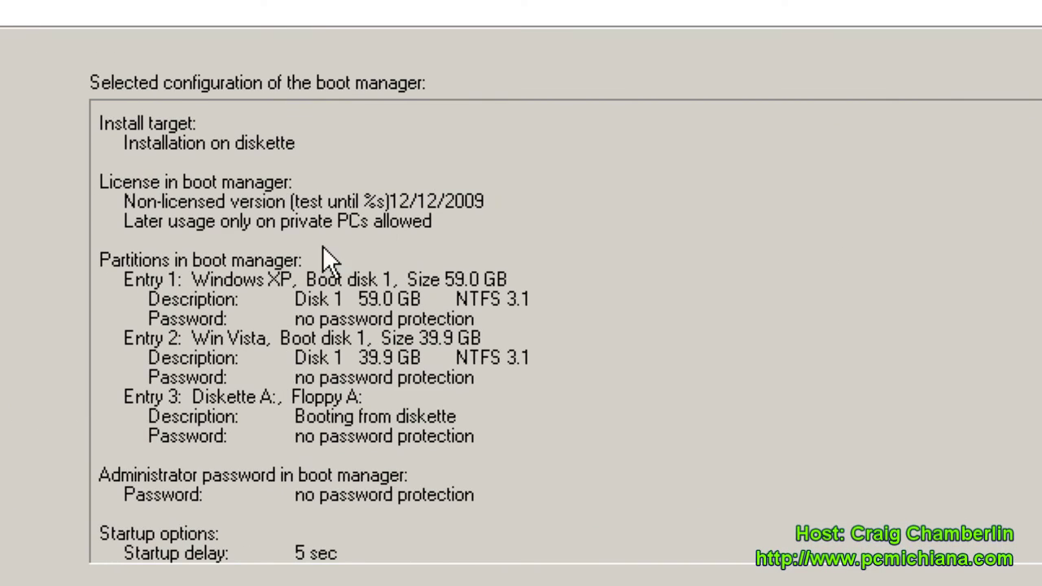
scroll(167, 25, "down", 3)
scroll(337, 255, "up", 3)
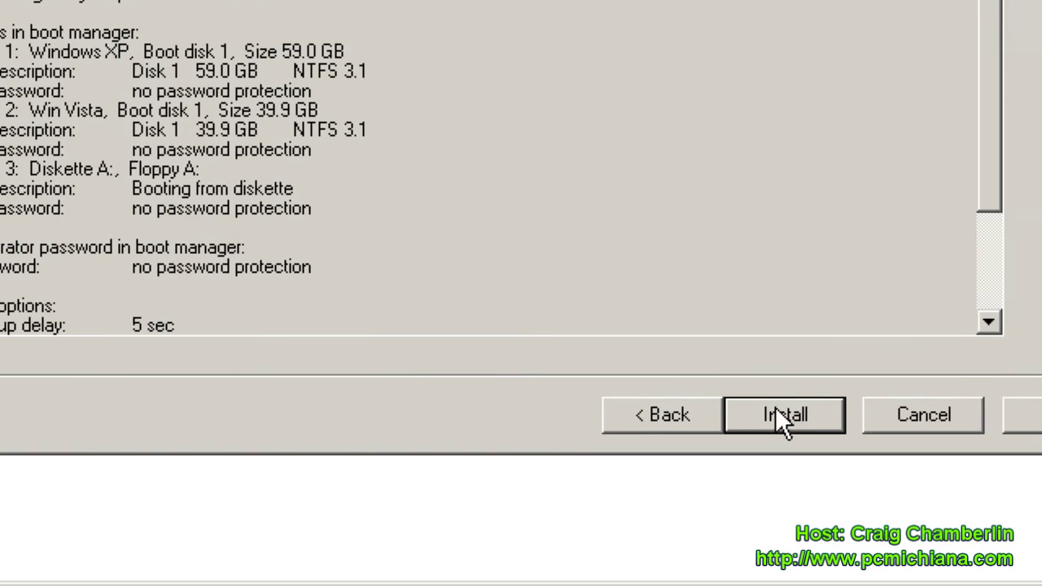
Step: Install the boot manager onto the empty diskette in drive A: and dismiss the success message
left_click(773, 414)
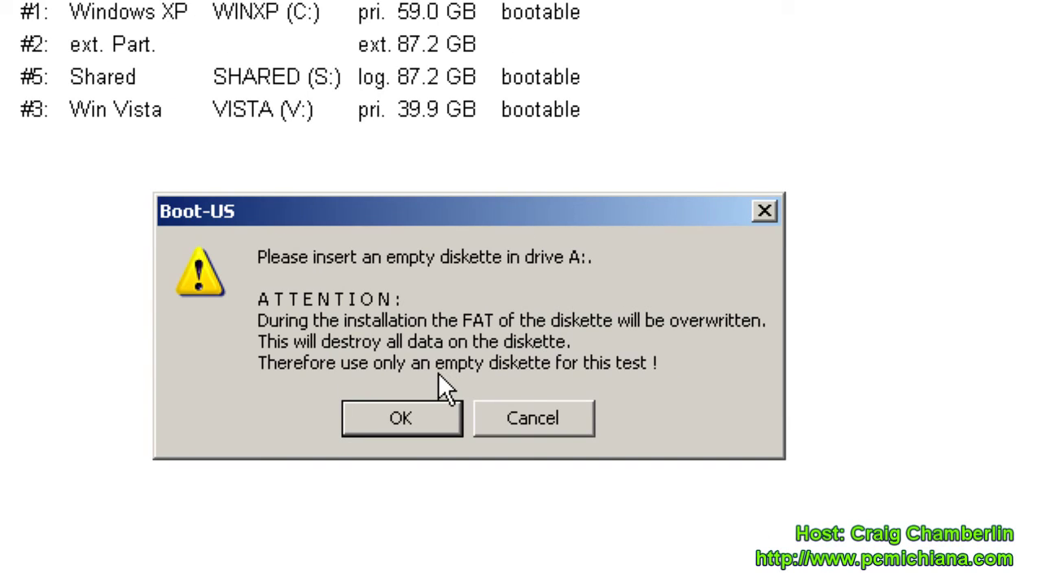
left_click(418, 414)
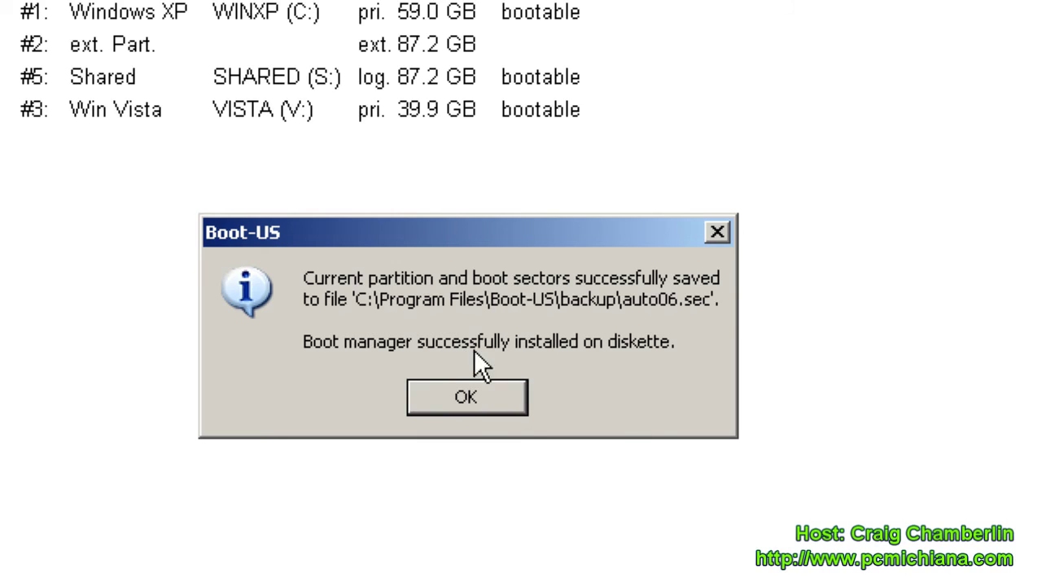
left_click(462, 403)
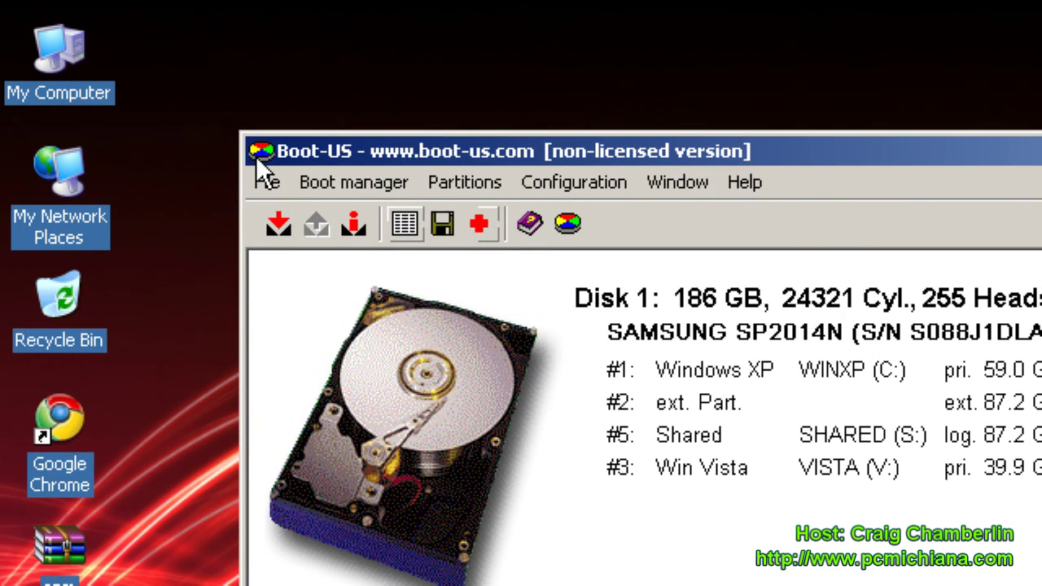
Step: Exit Boot-US via its title-bar icon, returning to the Windows XP desktop
double_click(255, 156)
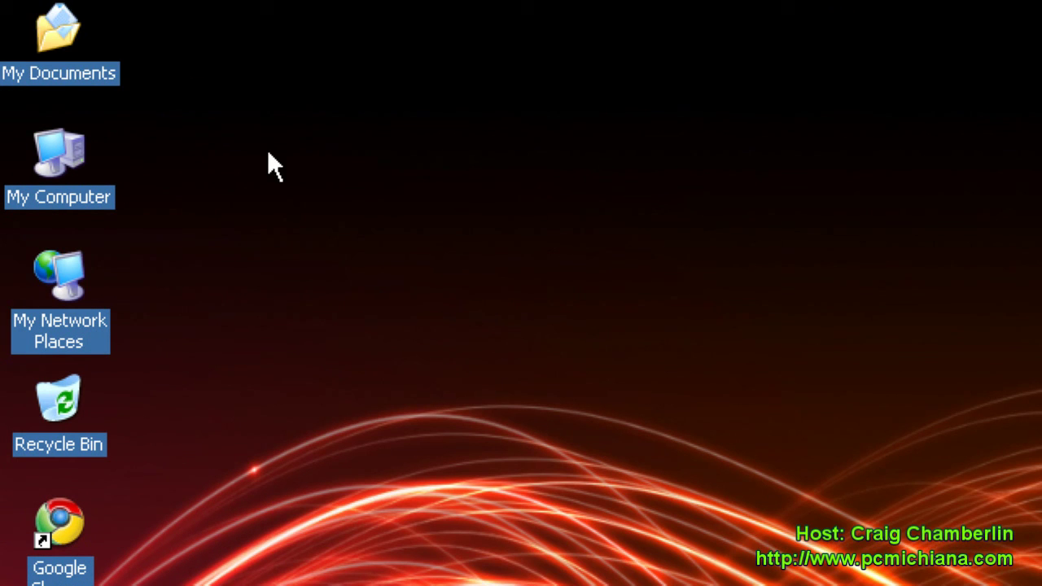